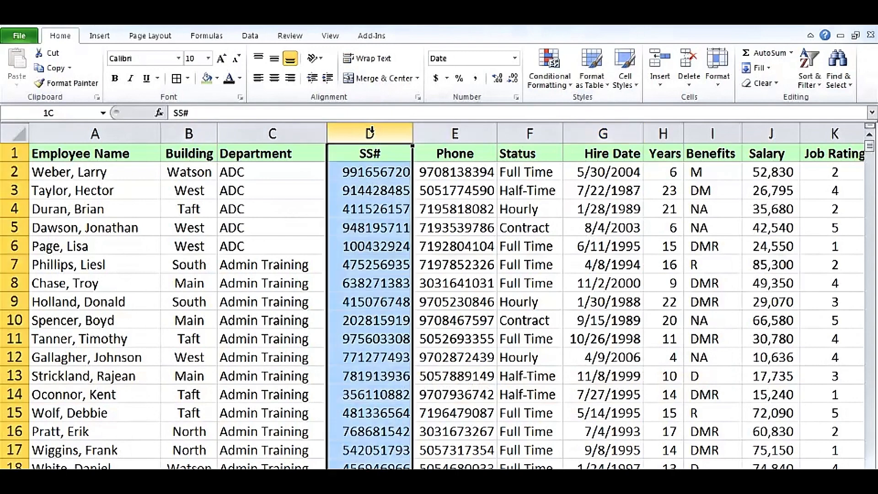
- Apply the Special Social Security Number format to column D, then check the stored value in D2
left_click(435, 130)
left_click(382, 128)
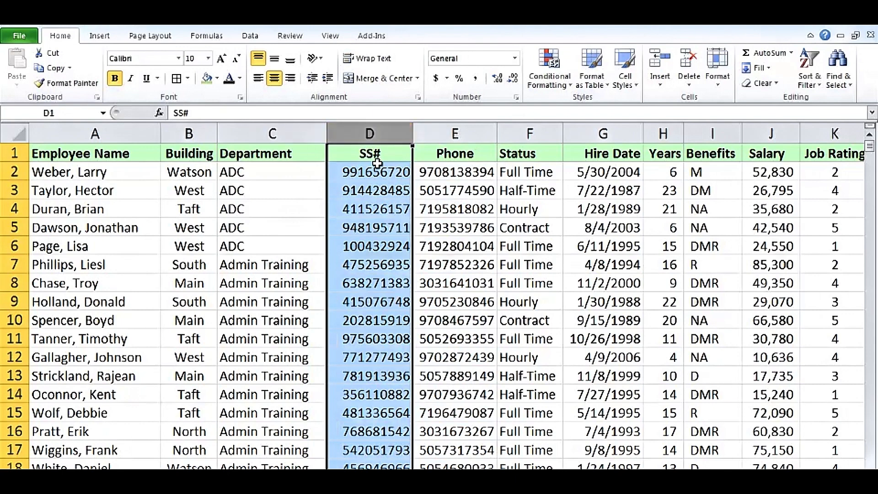
right_click(378, 133)
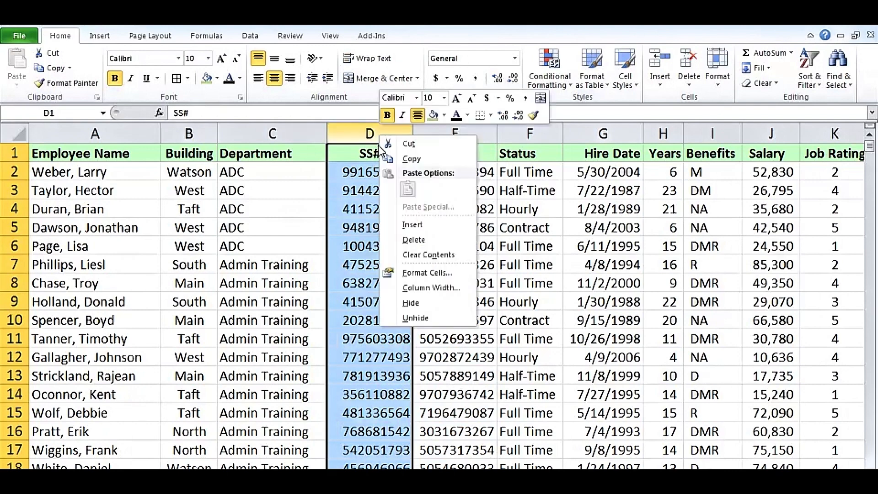
left_click(430, 271)
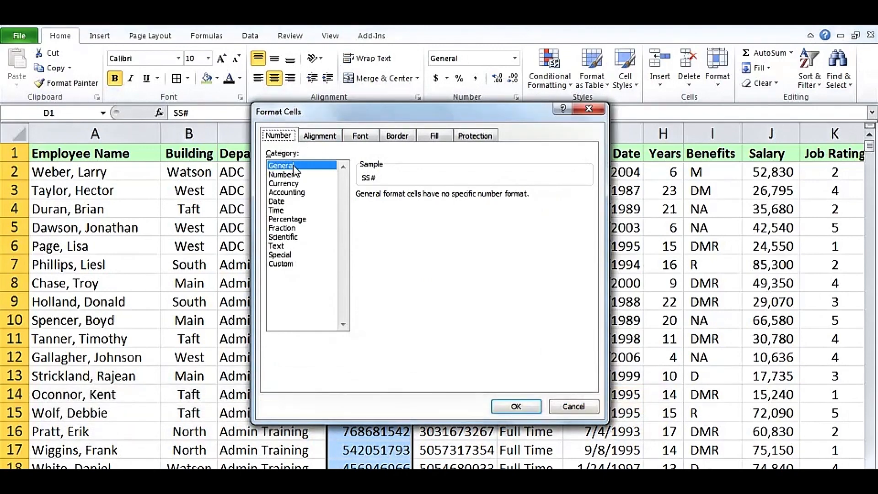
left_click(287, 255)
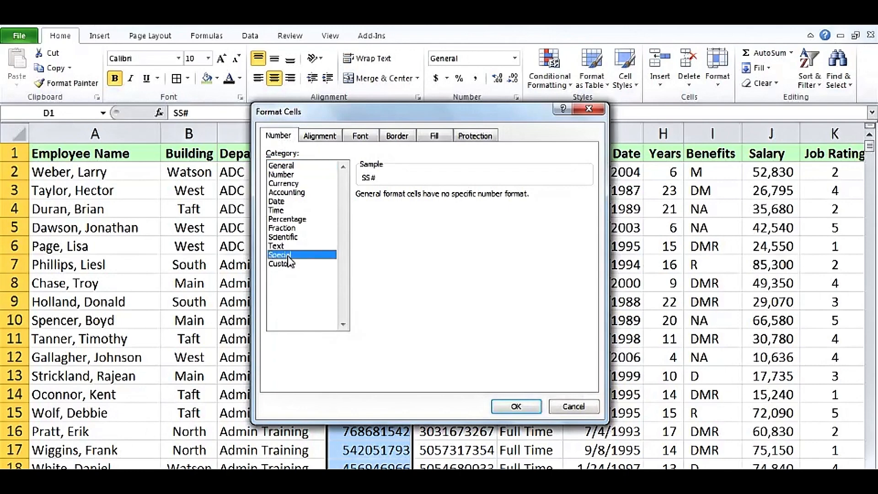
left_click(416, 235)
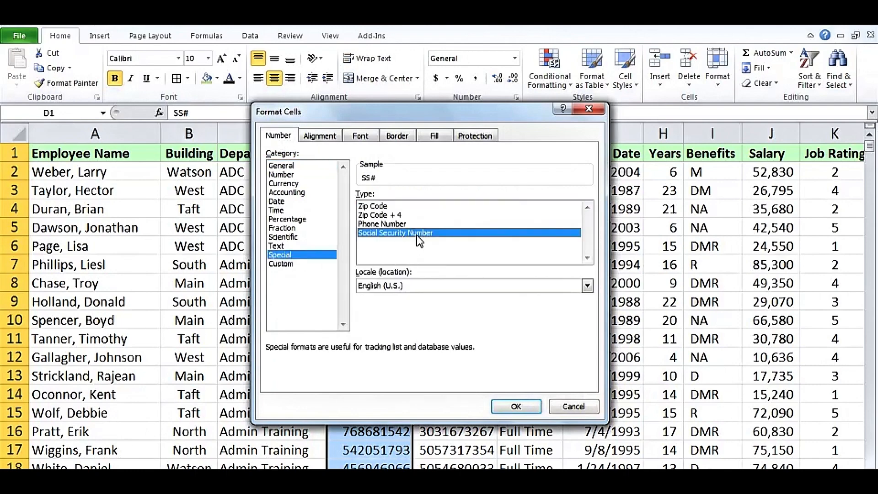
left_click(511, 407)
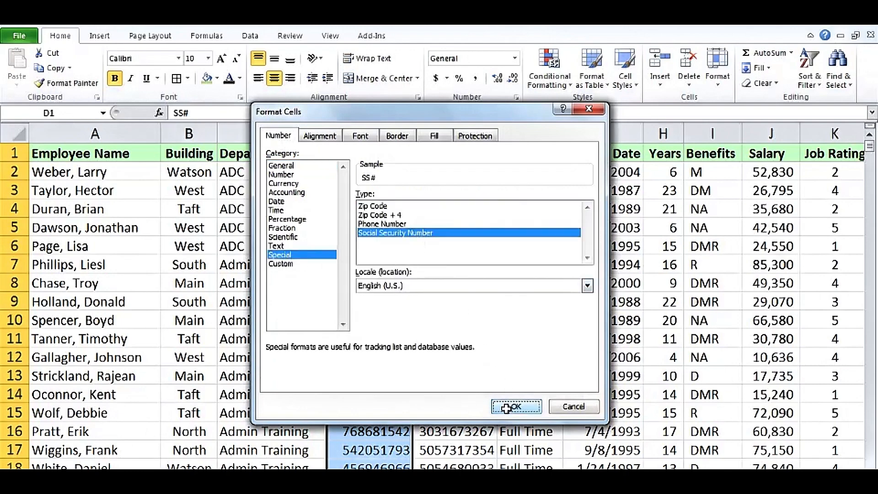
left_click(377, 228)
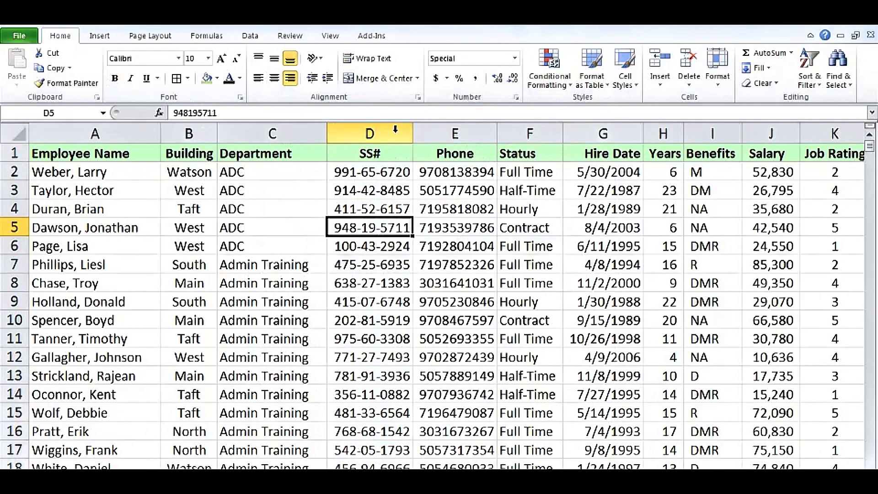
left_click(387, 171)
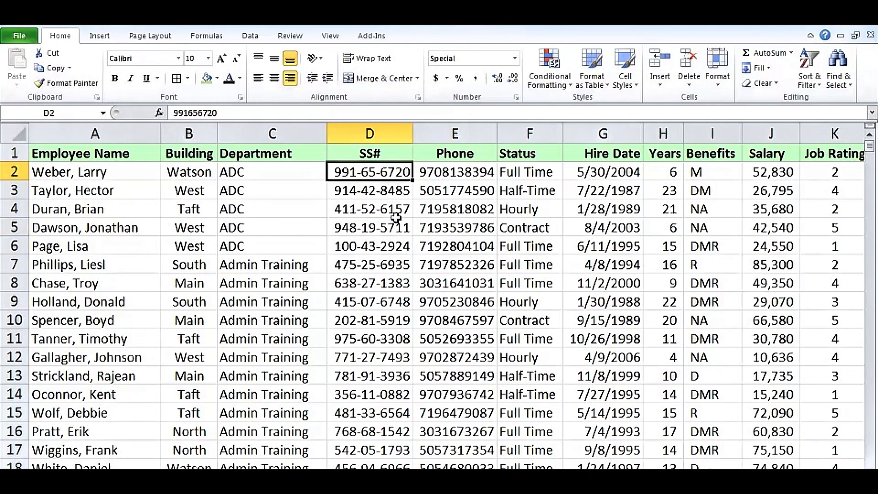
- Give column E the Special Phone Number format (###) ###-#### and inspect E3's stored number
left_click(457, 133)
right_click(460, 135)
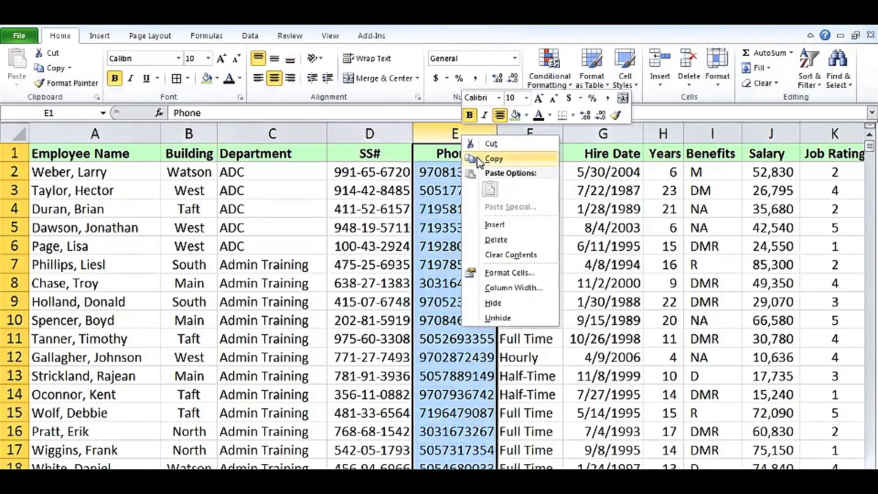
left_click(509, 273)
left_click(364, 258)
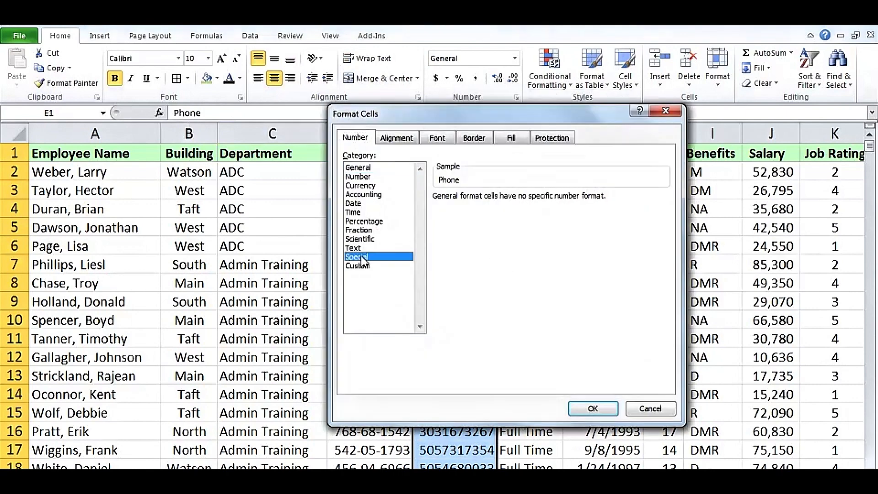
left_click(456, 225)
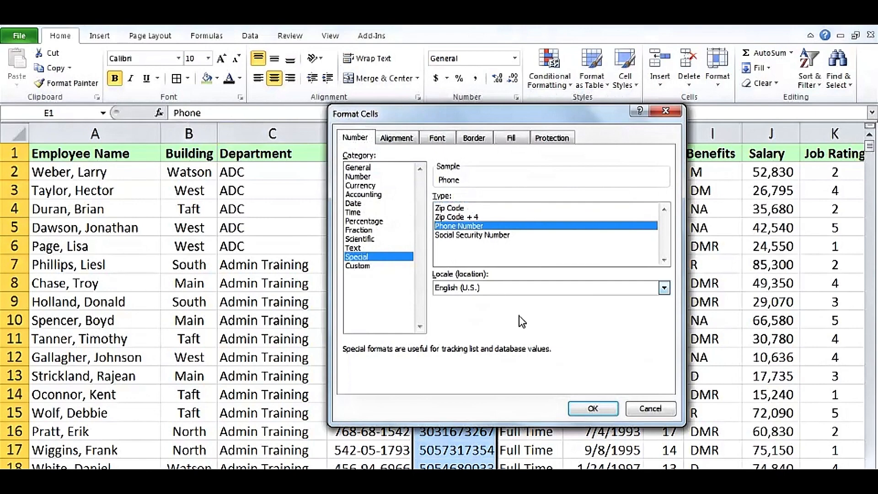
left_click(593, 409)
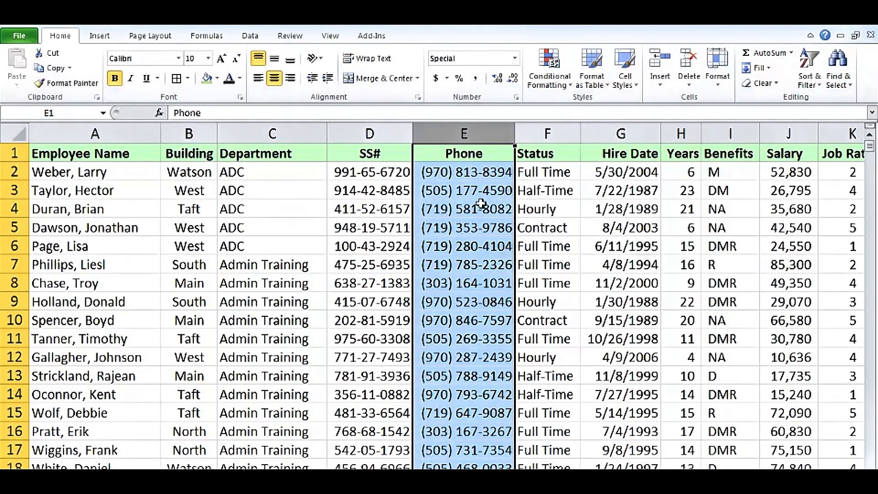
left_click(492, 191)
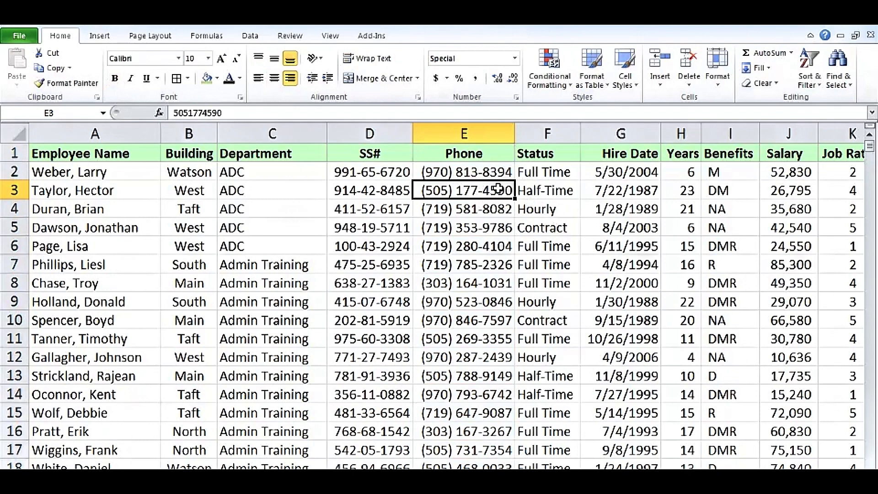
left_click(483, 133)
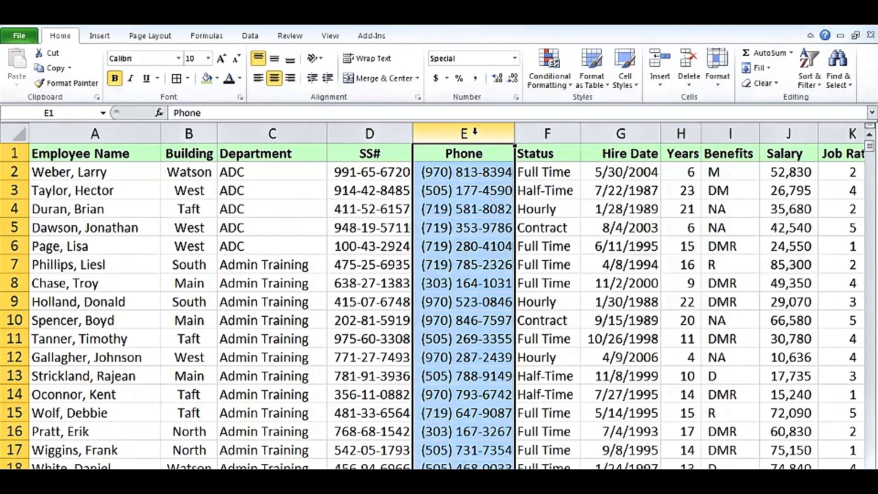
key("ctrl+1")
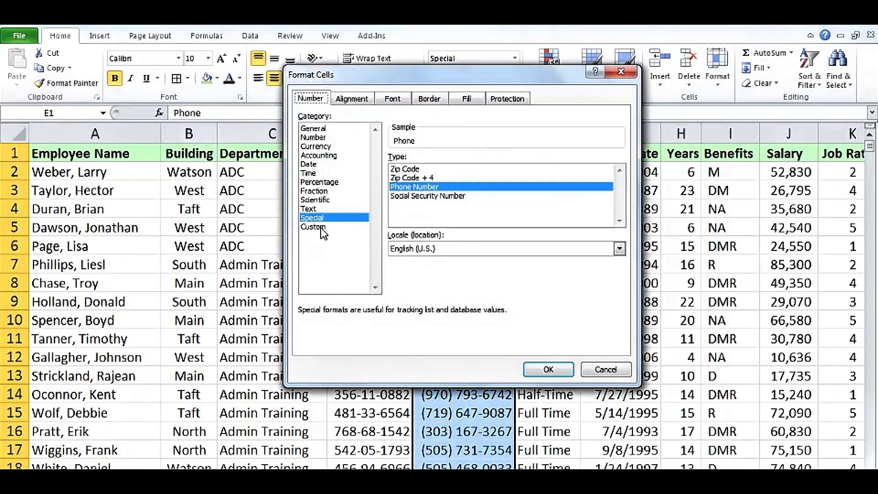
left_click(321, 227)
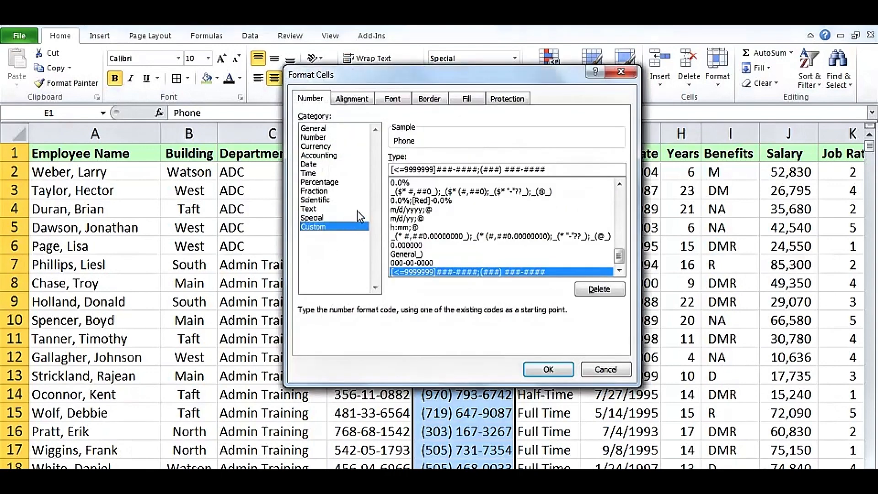
left_click_drag(546, 170, 384, 168)
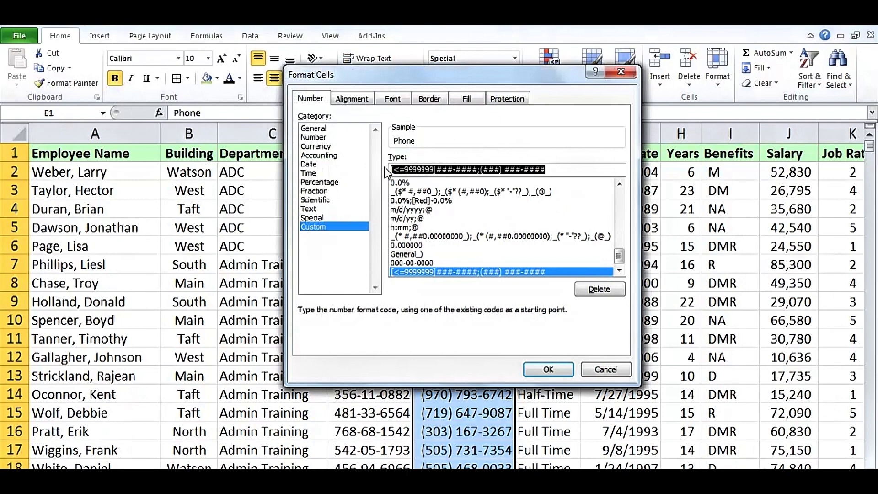
key("BackSpace")
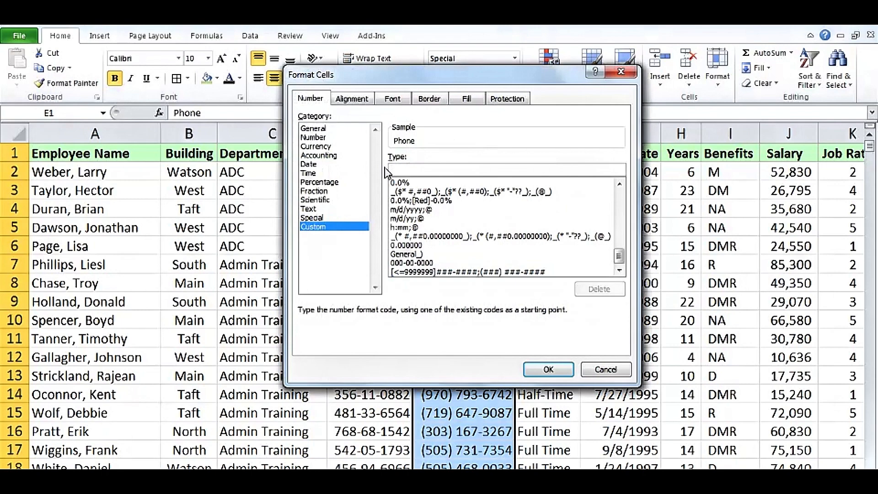
type("000")
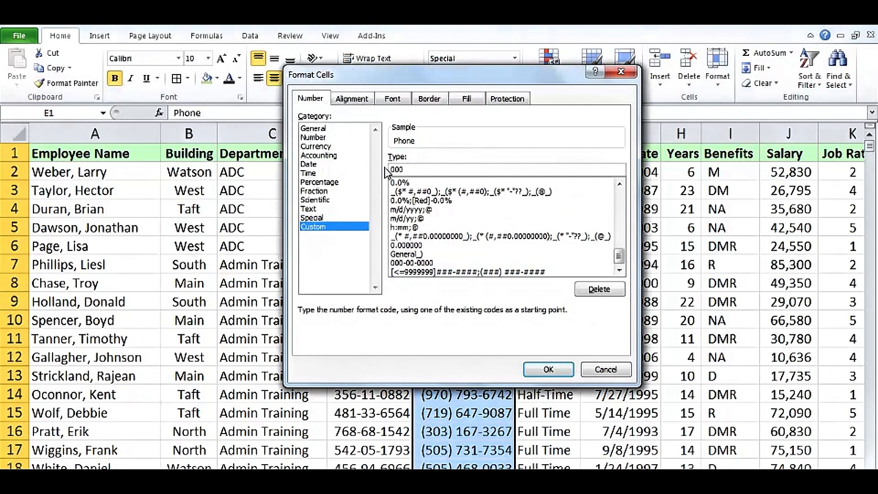
type("\",\"")
type("000\"")
type(".\"0")
type("000")
key("Return")
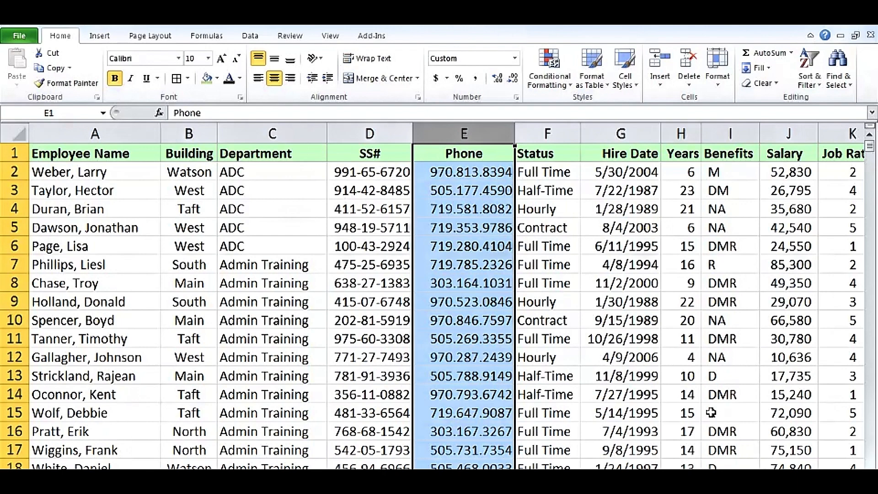
- Prefix the Job Rating column's custom format with *. so leading dots pad each rating
scroll(762, 423, "right", 2)
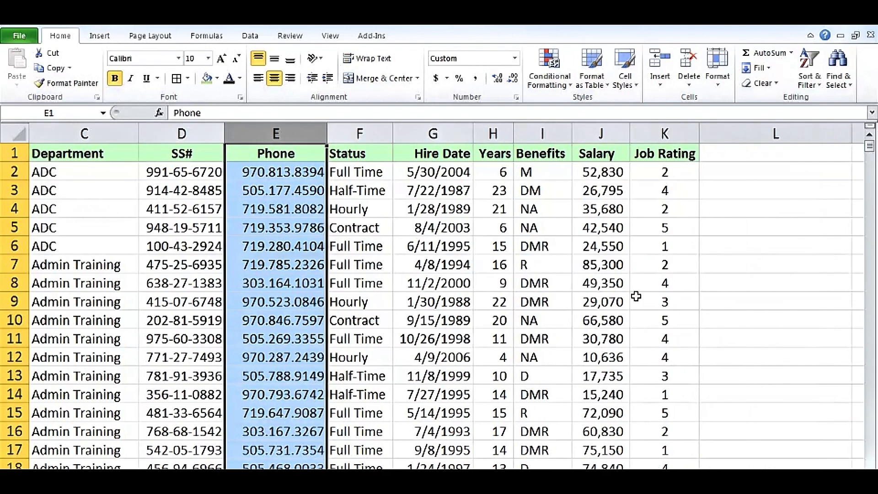
right_click(655, 133)
left_click(695, 275)
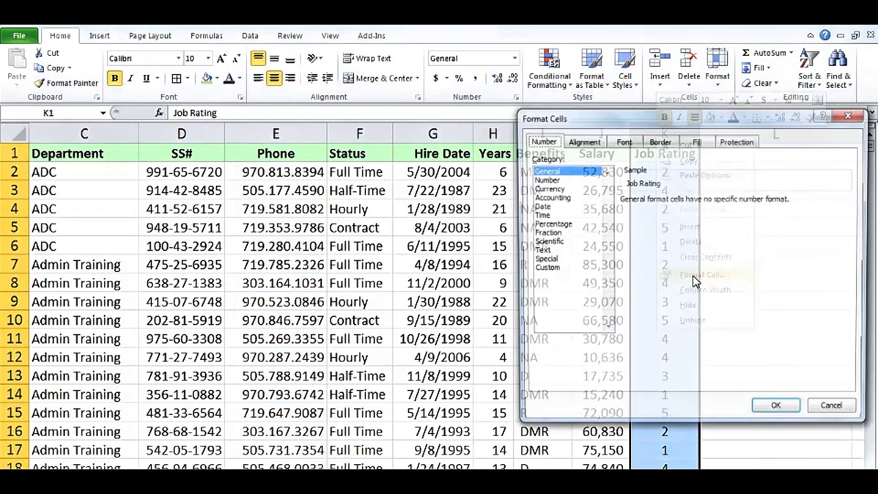
left_click(551, 269)
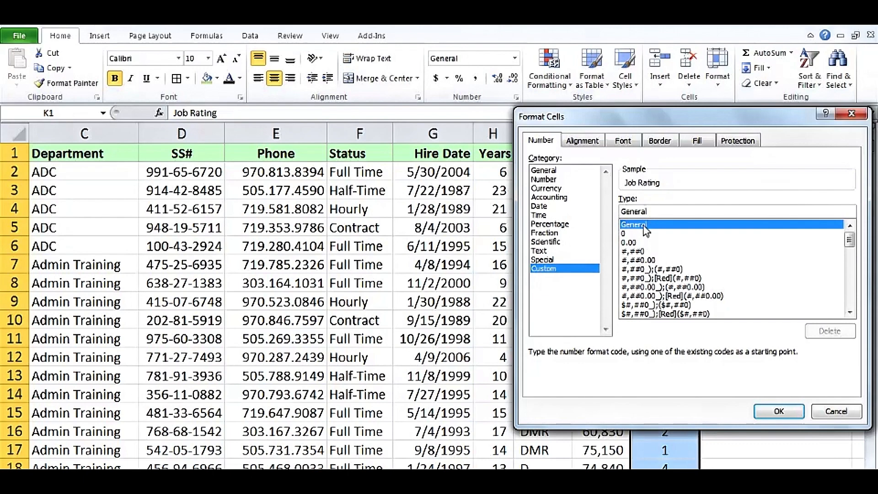
type("\"")
type(".")
key("Return")
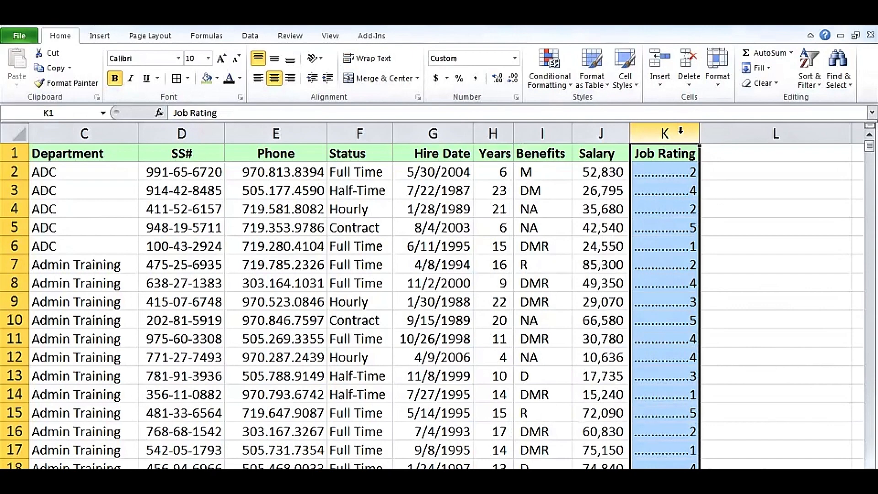
- Switch the Job Rating fill character to dashes and remove the stray space from the format code
key("ctrl+1")
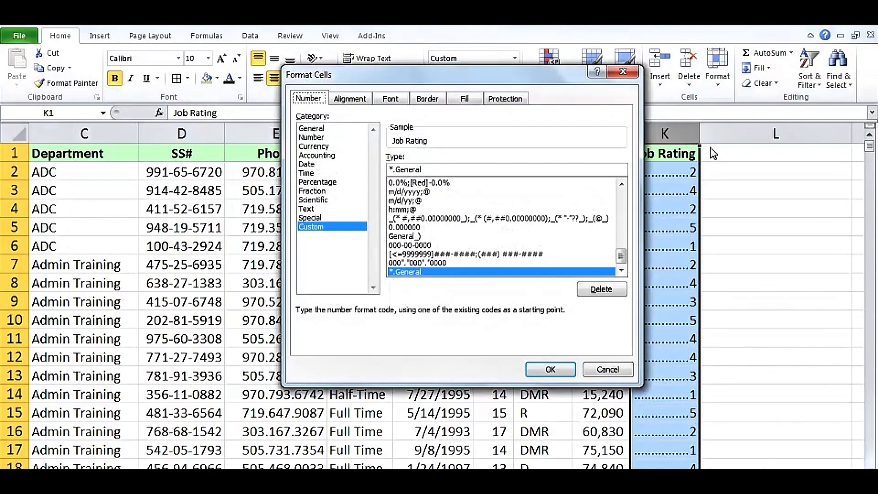
left_click(396, 170)
key("BackSpace")
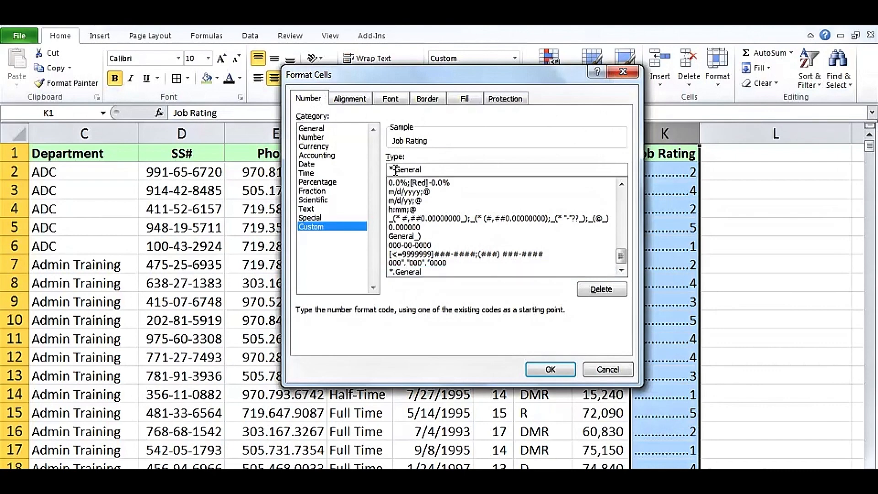
key("Return")
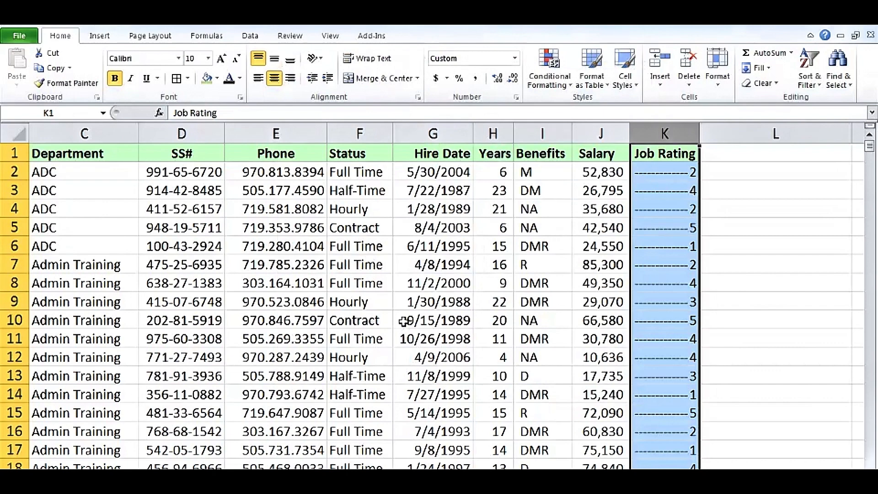
- Open Format Cells for the Hire Date column and view its Custom code m/d/yyyy;@
right_click(428, 133)
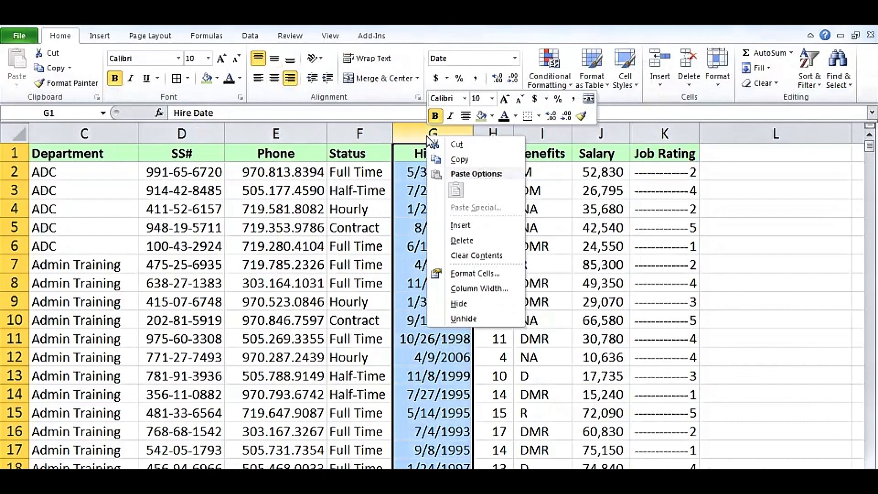
left_click(466, 273)
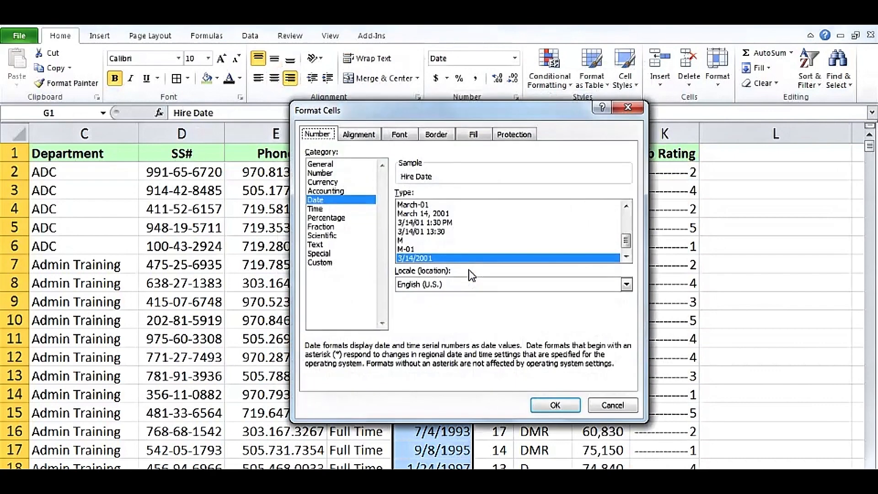
left_click(349, 200)
left_click(626, 206)
left_click(626, 206)
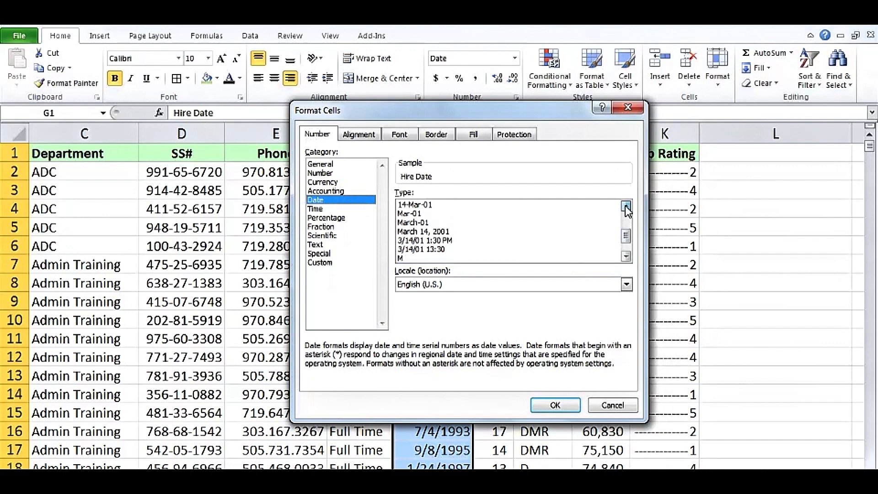
left_click(626, 206)
left_click(626, 207)
left_click(626, 206)
left_click(626, 206)
left_click(626, 206)
left_click(626, 207)
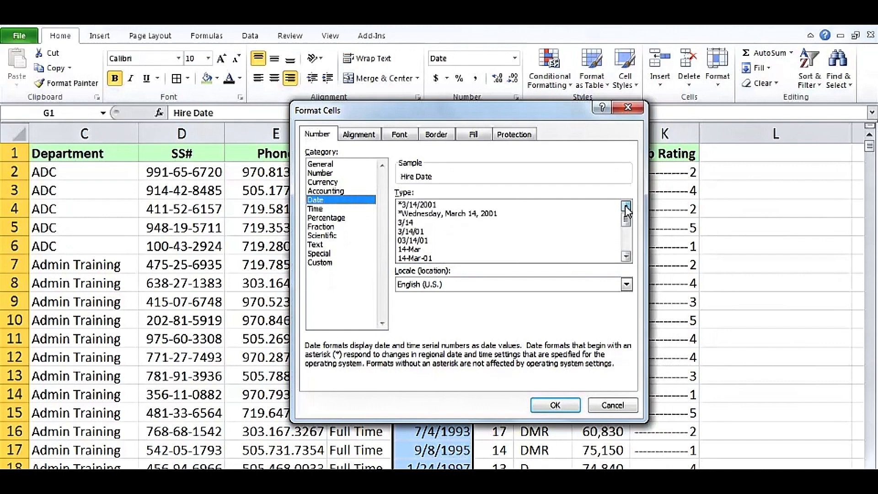
left_click(328, 263)
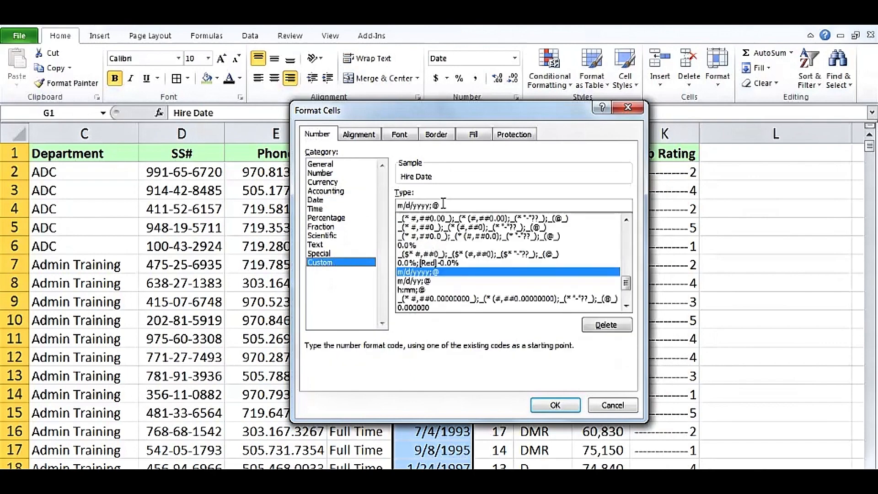
- Replace the Hire Date format code with ddd, mmm d, yyyy and apply it
left_click_drag(444, 204, 387, 207)
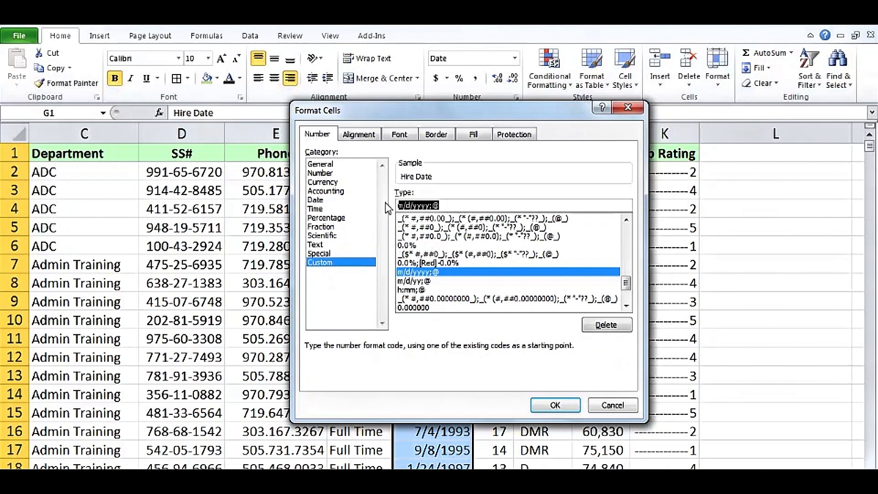
type("dddd")
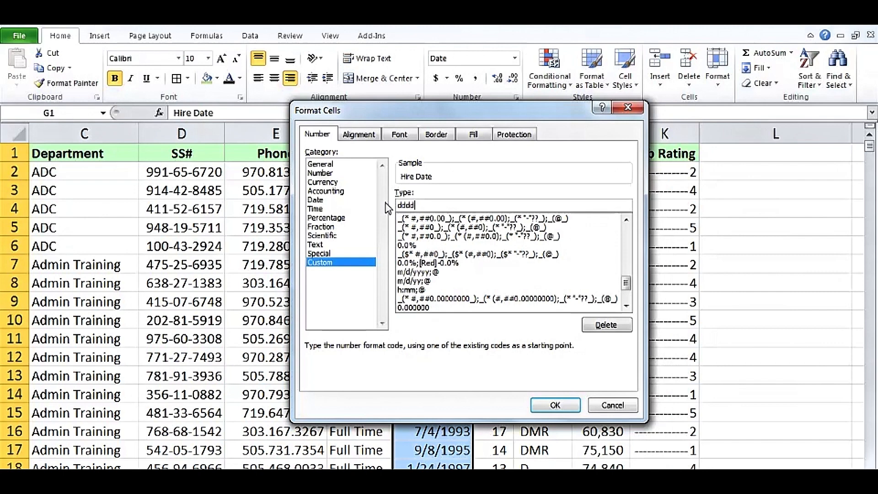
key("BackSpace")
type(", mmm dd")
key("BackSpace")
type(", yyyy")
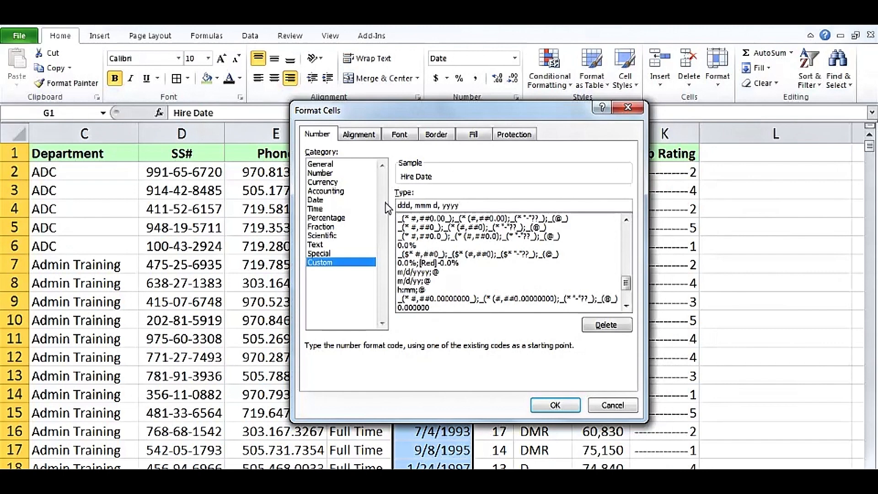
left_click(549, 408)
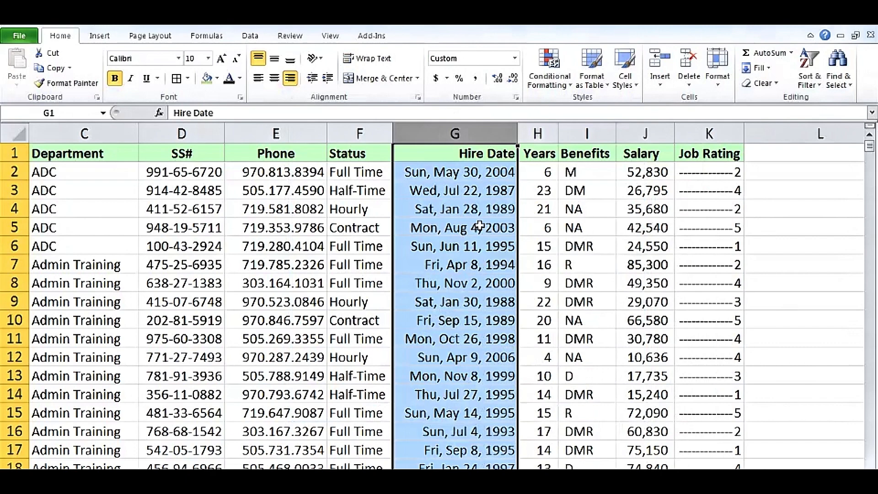
- Select cell G2 and move to the sheet with orders, state population estimates and project hours
left_click(486, 174)
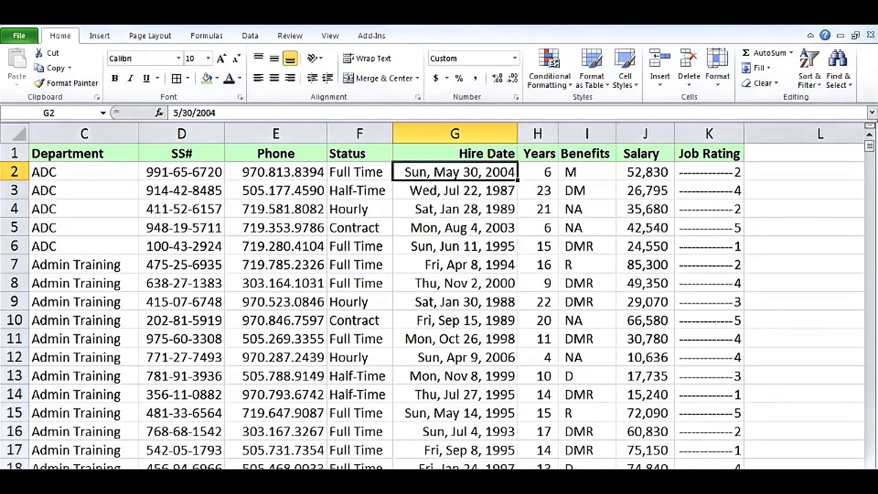
left_click(457, 476)
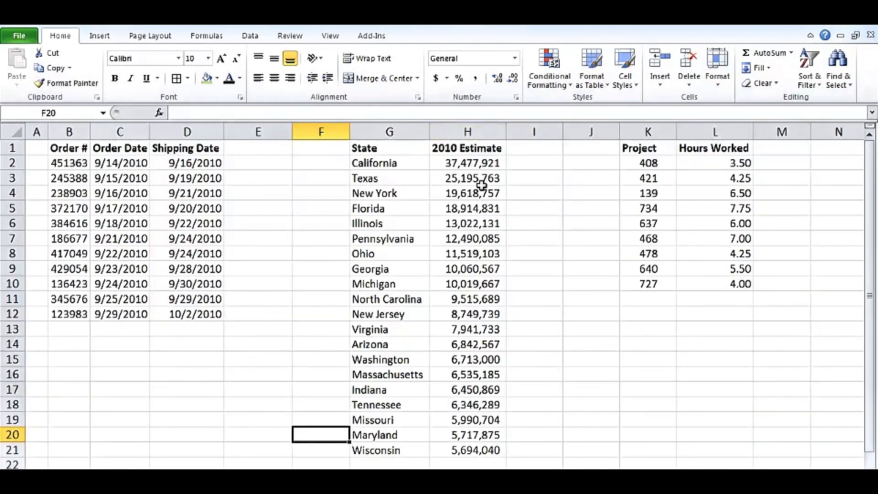
left_click(394, 193)
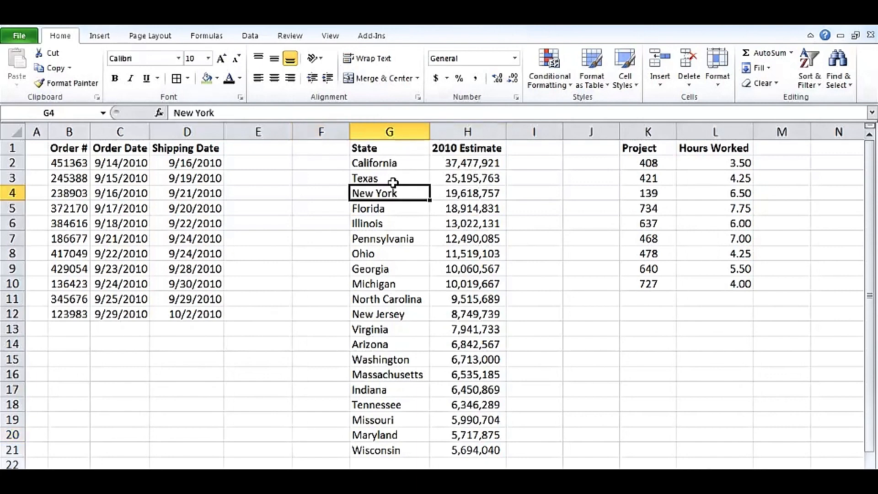
left_click(390, 164)
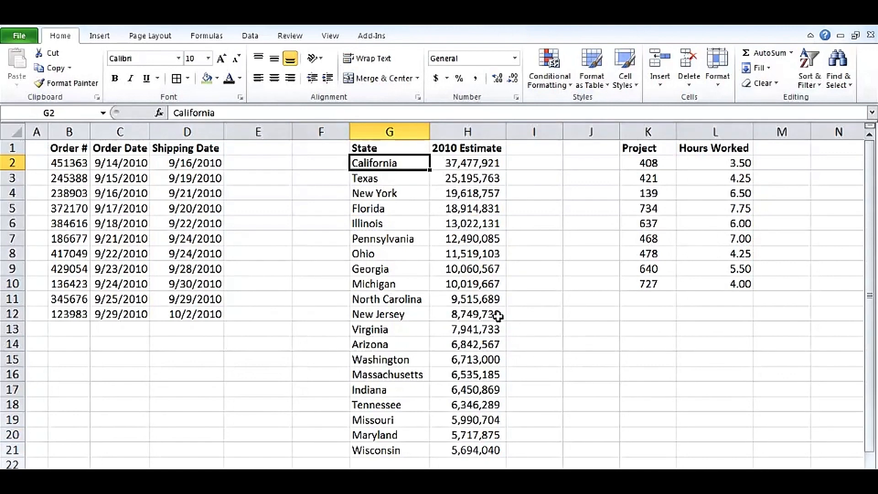
left_click(474, 166)
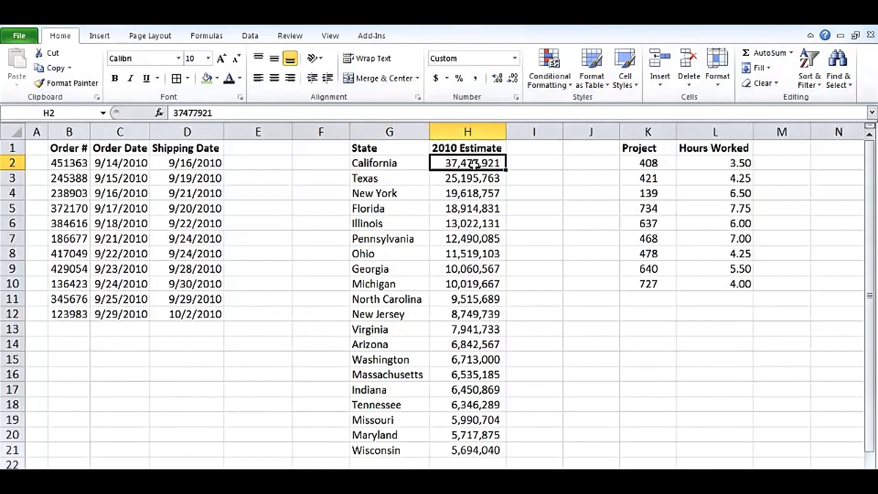
left_click(478, 179)
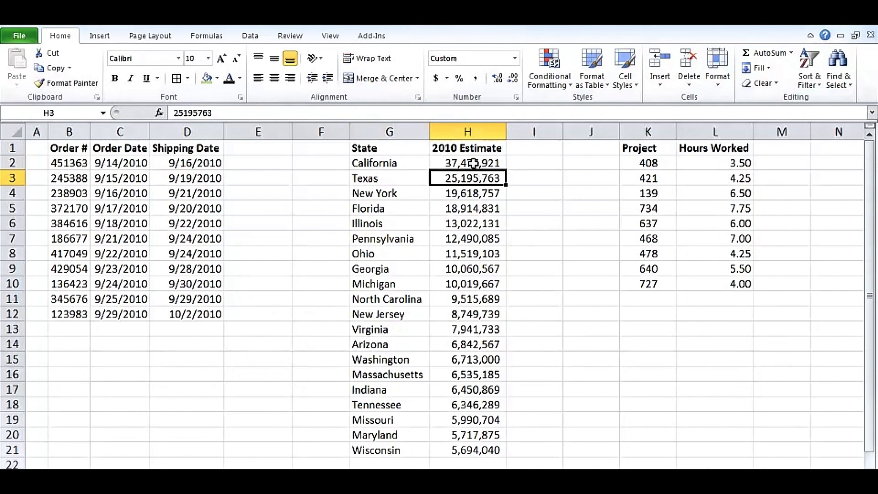
left_click_drag(471, 164, 467, 448)
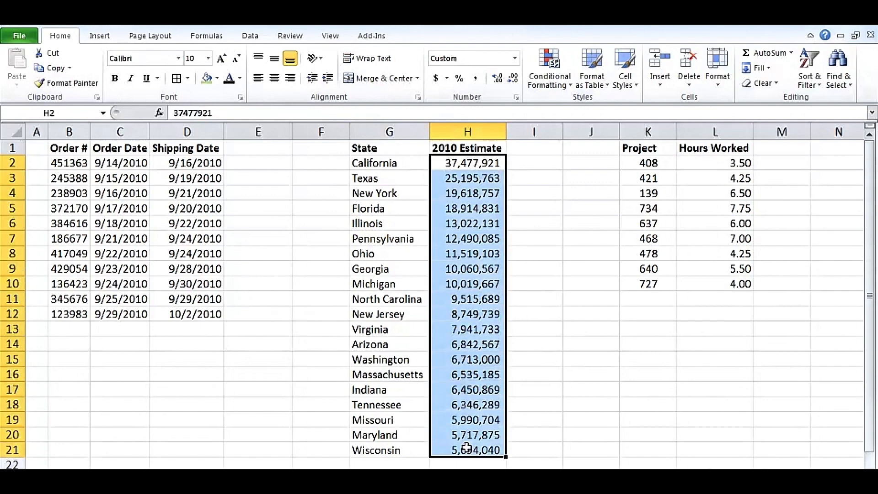
- Give the 2010 Estimate values the custom format 0.0,, so they display in millions, like 37.5
right_click(467, 450)
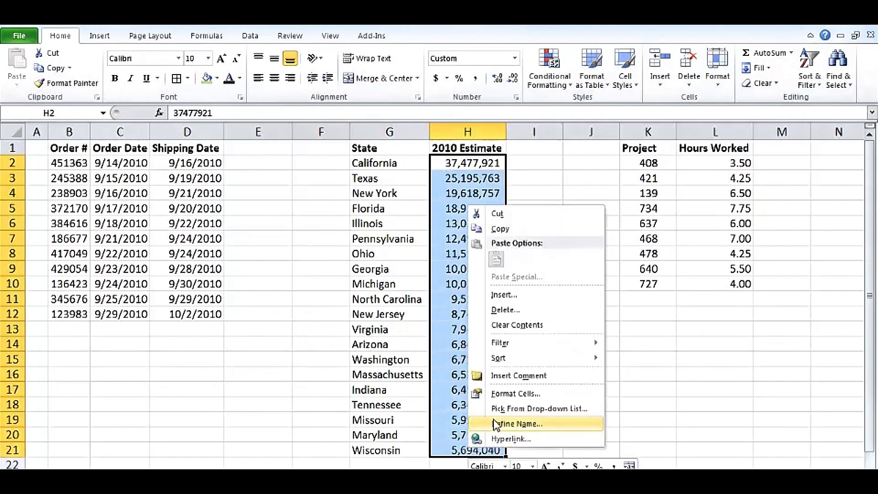
left_click(506, 396)
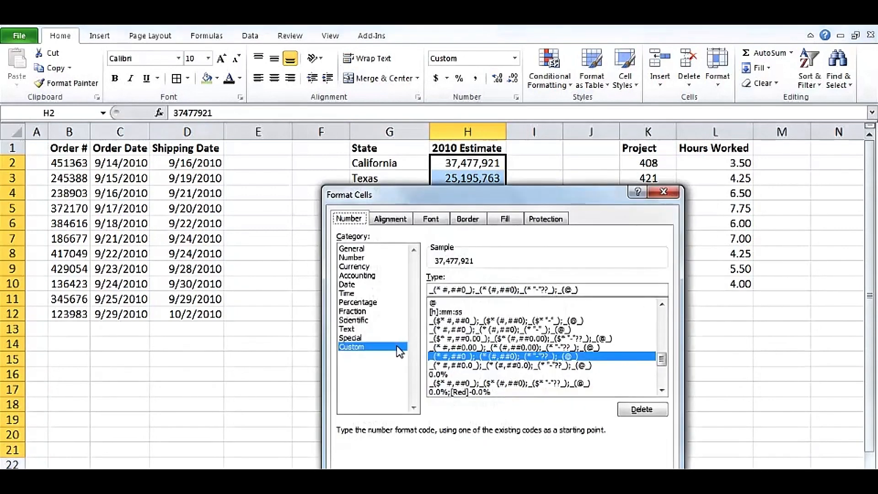
left_click_drag(661, 359, 666, 315)
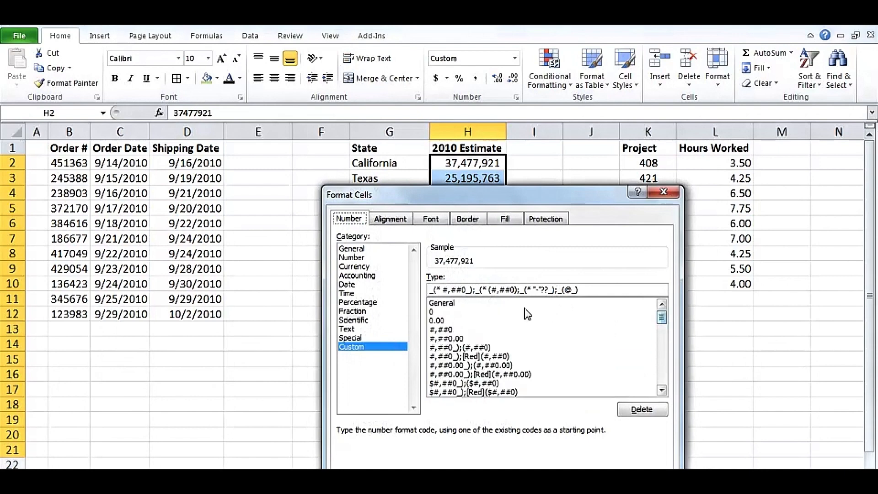
left_click(439, 321)
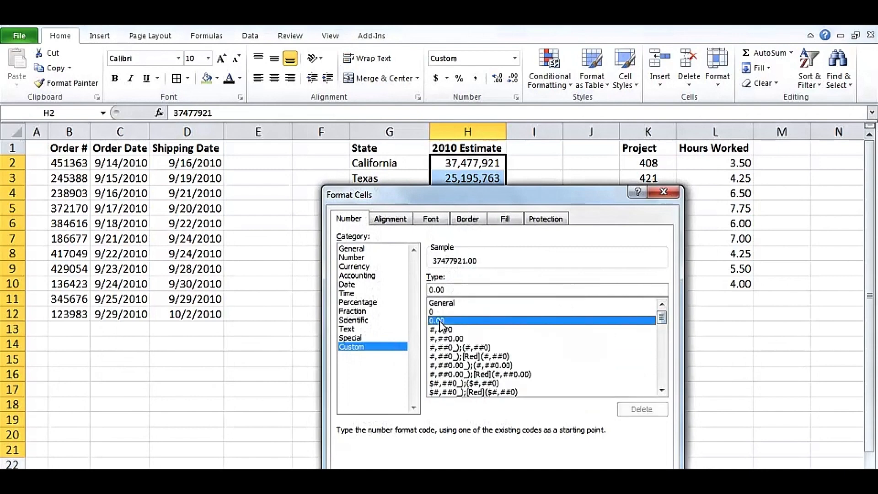
left_click(446, 290)
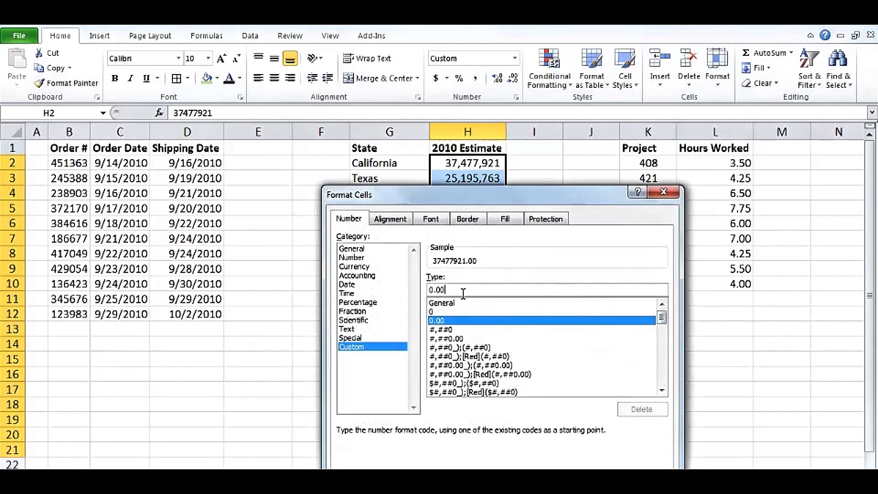
type(",")
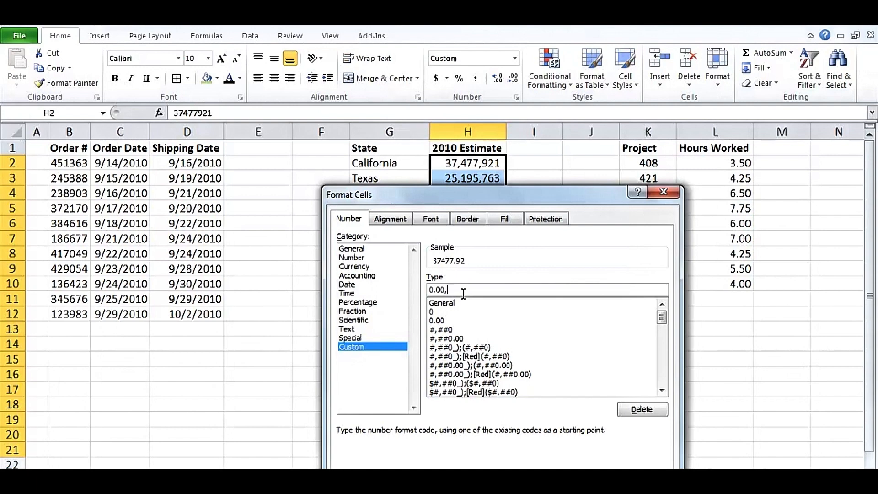
type(",")
left_click(440, 290)
key("Delete")
key("Return")
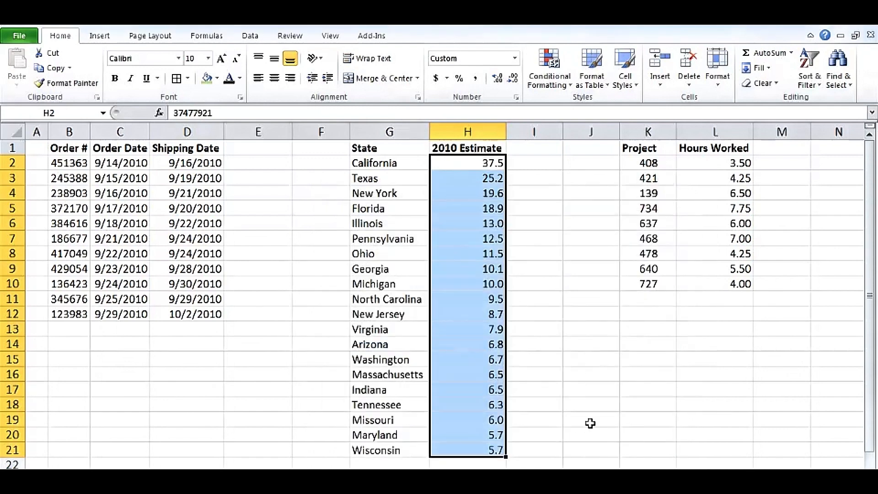
left_click(478, 146)
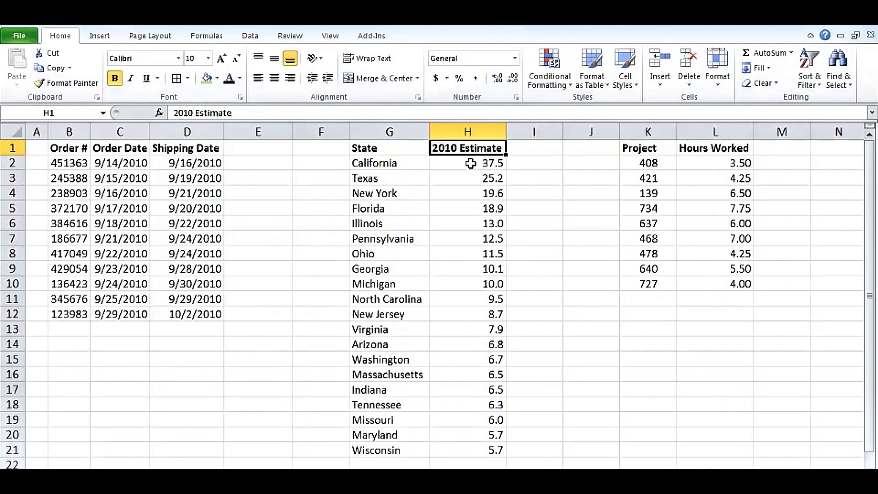
left_click(470, 163)
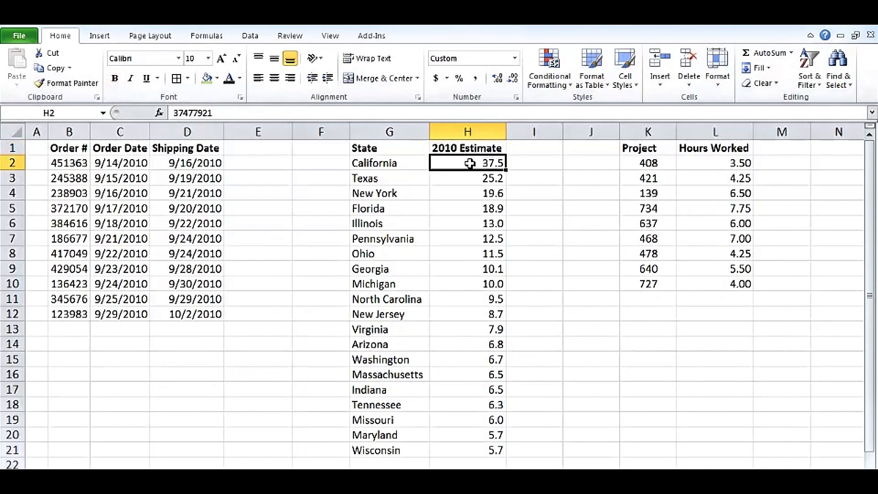